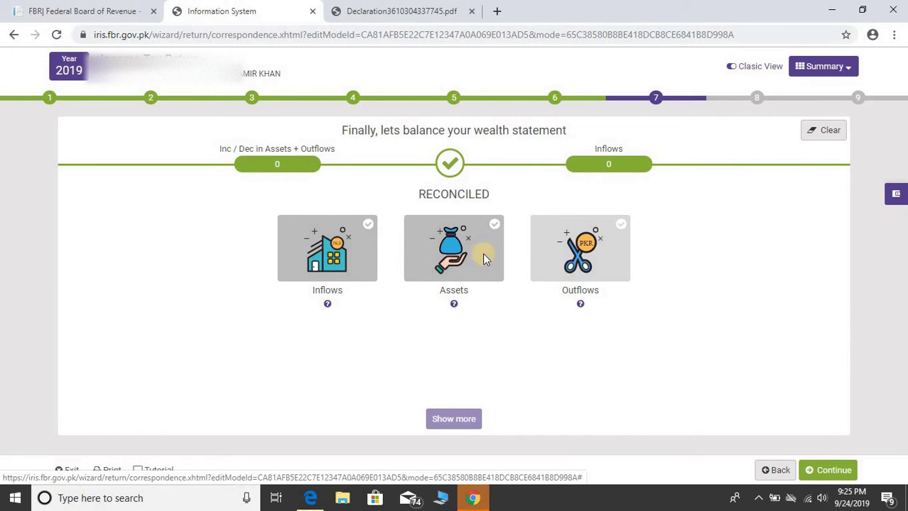
Record 500,000 as the inflow income declared for the year subject to Normal Tax and save it
click(325, 243)
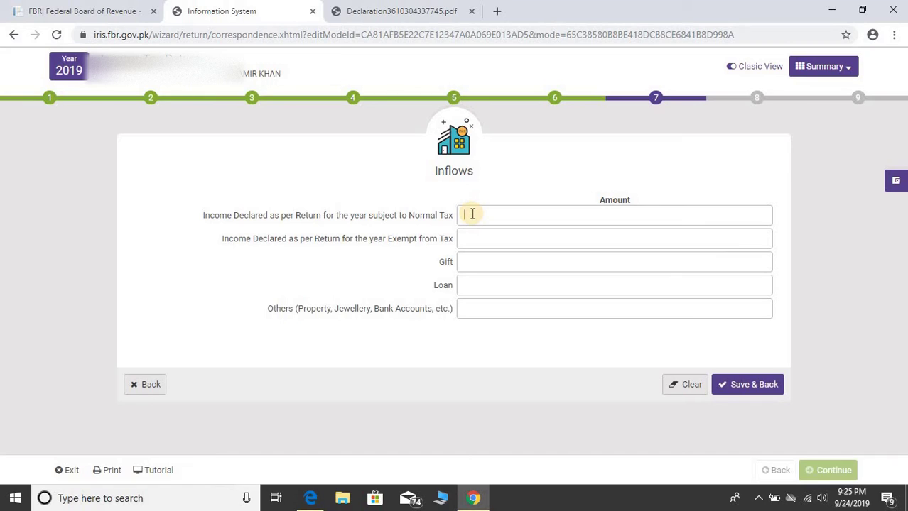
text(500,000)
key(Tab)
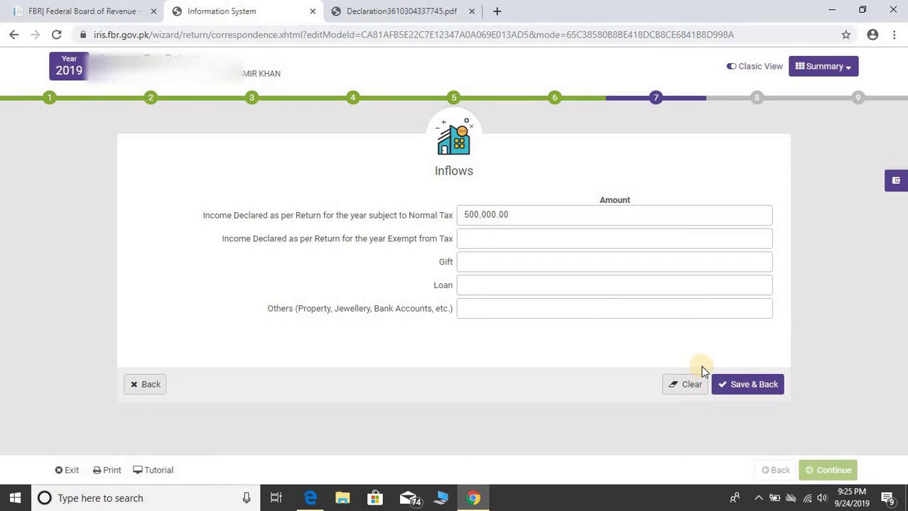
click(767, 390)
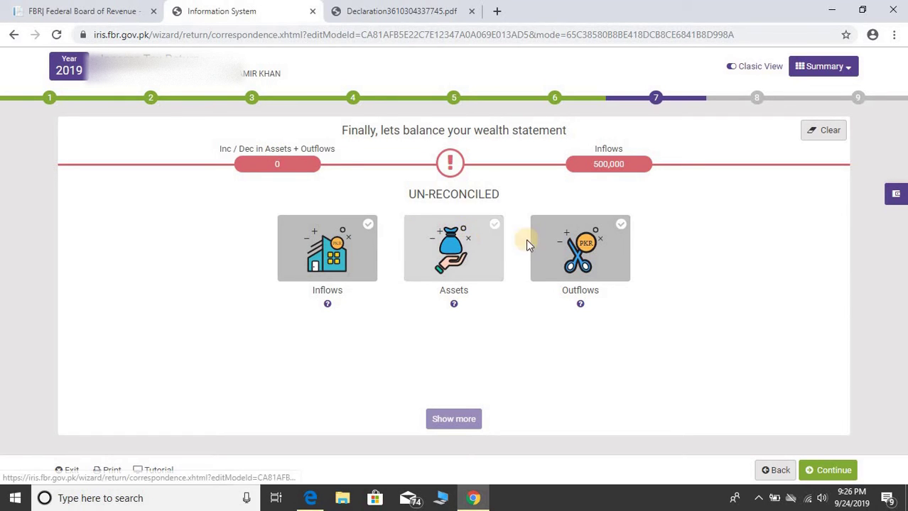
Record outflows of 80,000 for Utilities, 240,000 for Household Expenses and 50,000 for Others, and save them
click(593, 247)
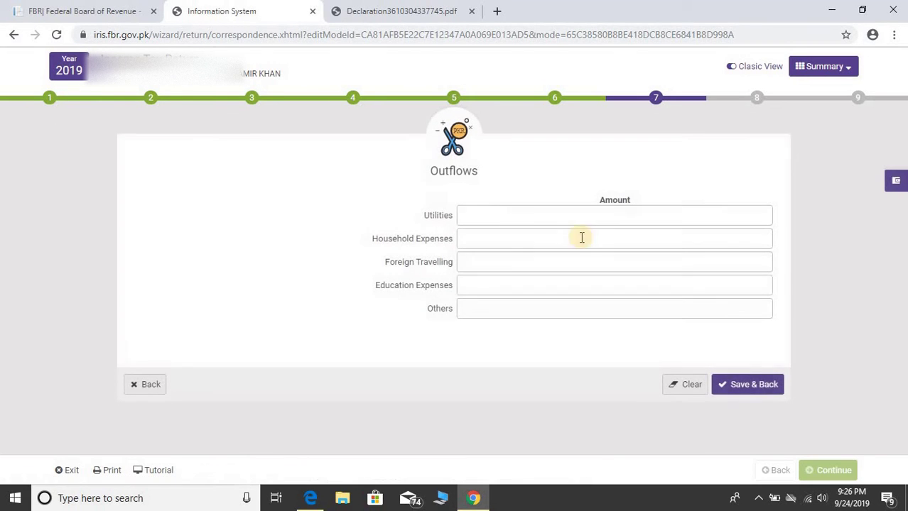
click(506, 217)
text(800000)
key(Tab)
text(240000)
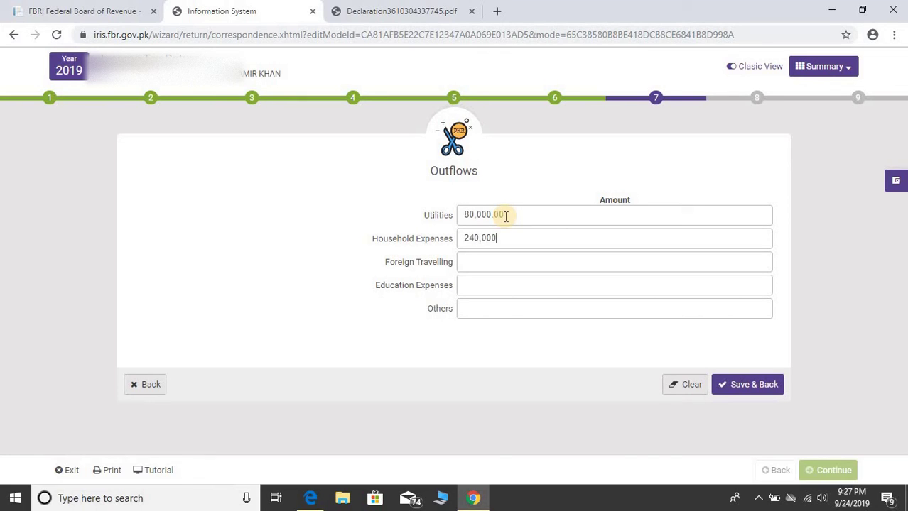
key(Tab)
text(50000)
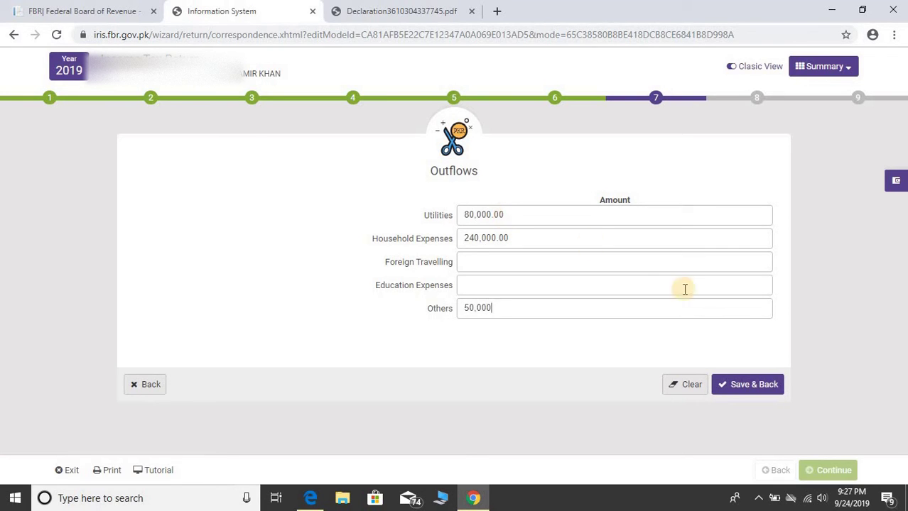
click(757, 384)
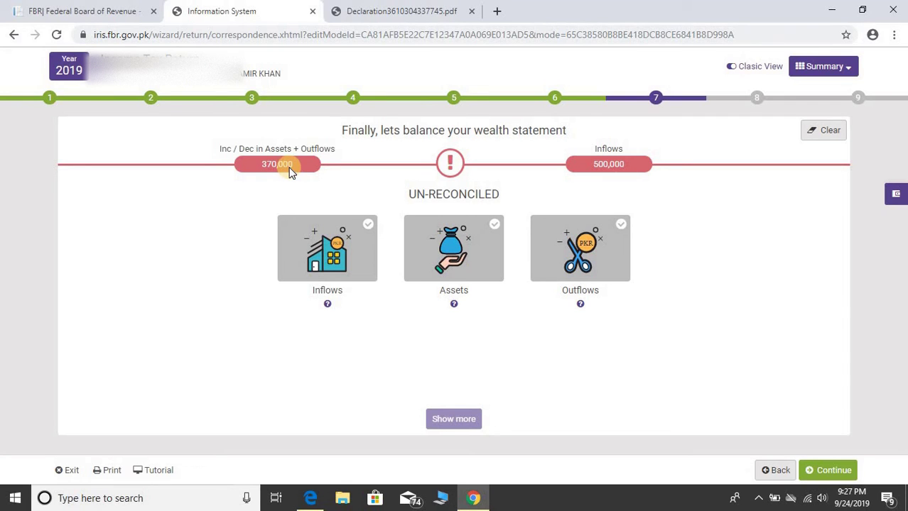
Enter 130,000 as the Net Assets Current Year amount under Assets and save it
click(458, 257)
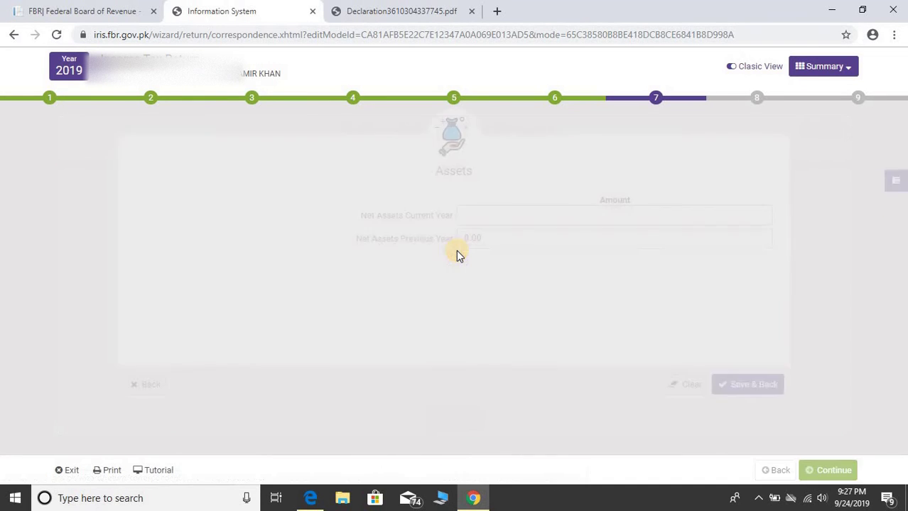
click(499, 218)
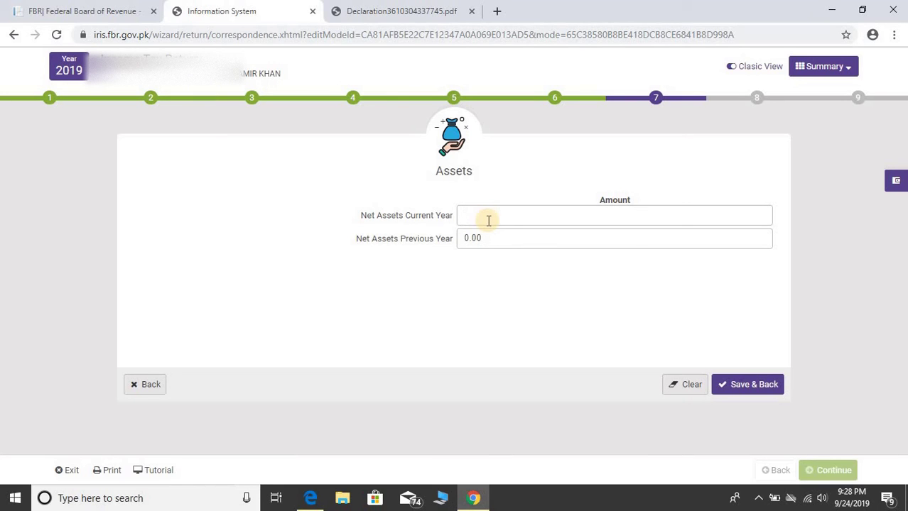
text(1300000)
click(752, 387)
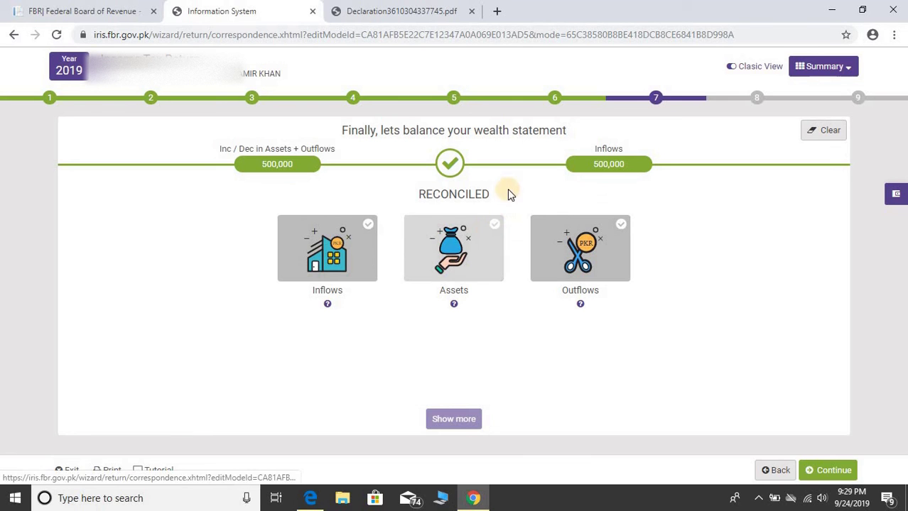
Look up the net assets in the earlier declaration PDF and enter 1,027,726 as Net Assets Previous Year under Assets
click(373, 7)
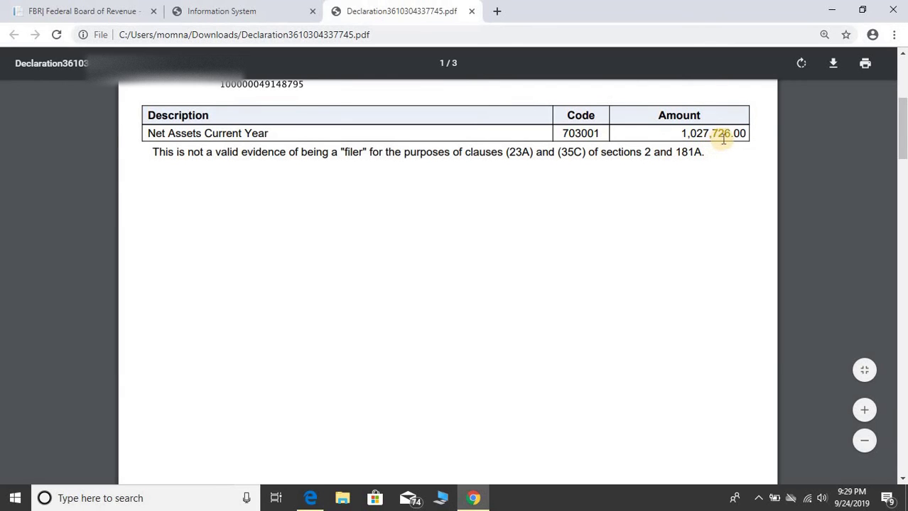
click(233, 5)
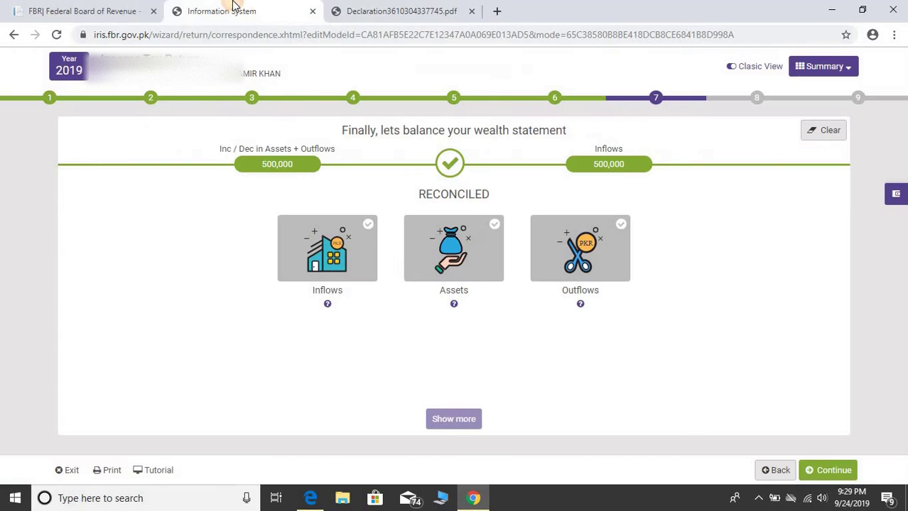
click(444, 244)
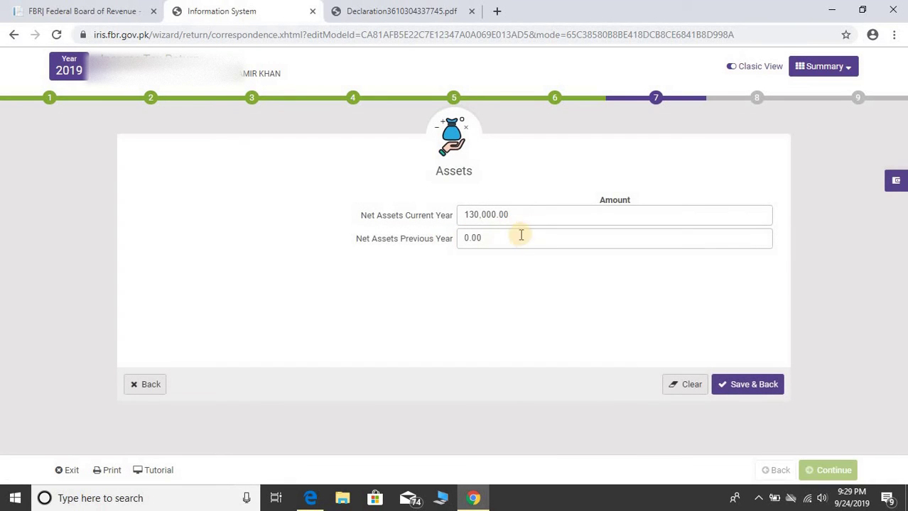
click(515, 239)
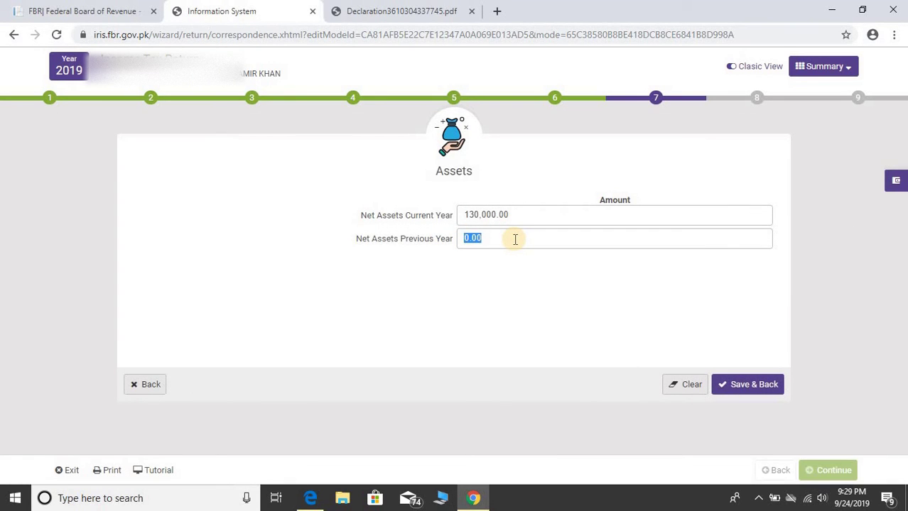
text(1027)
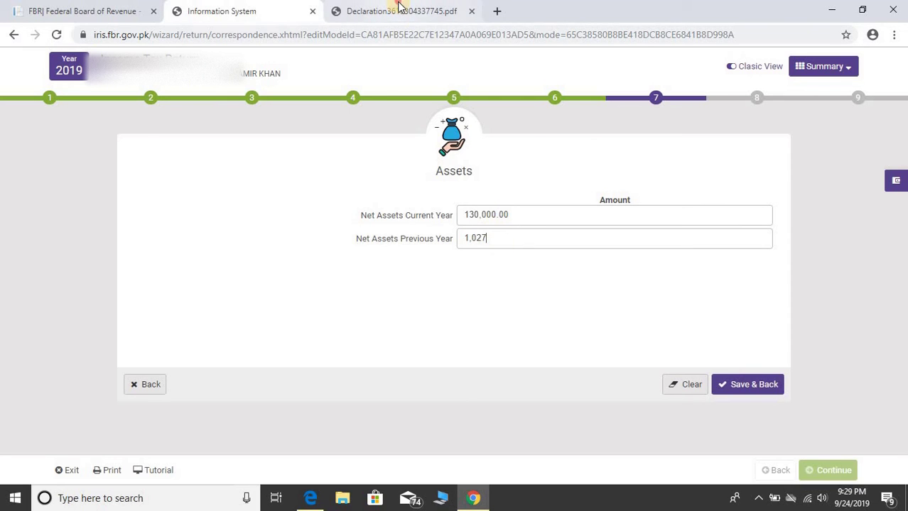
click(400, 10)
click(259, 10)
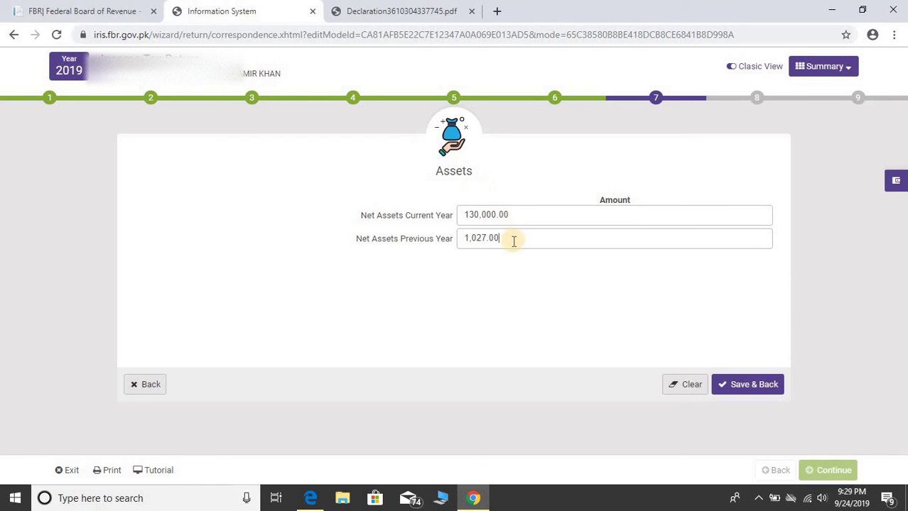
click(443, 243)
text(1,027,726)
Open the Windows Calculator and shrink its window so the asset amounts stay readable beside it
click(530, 214)
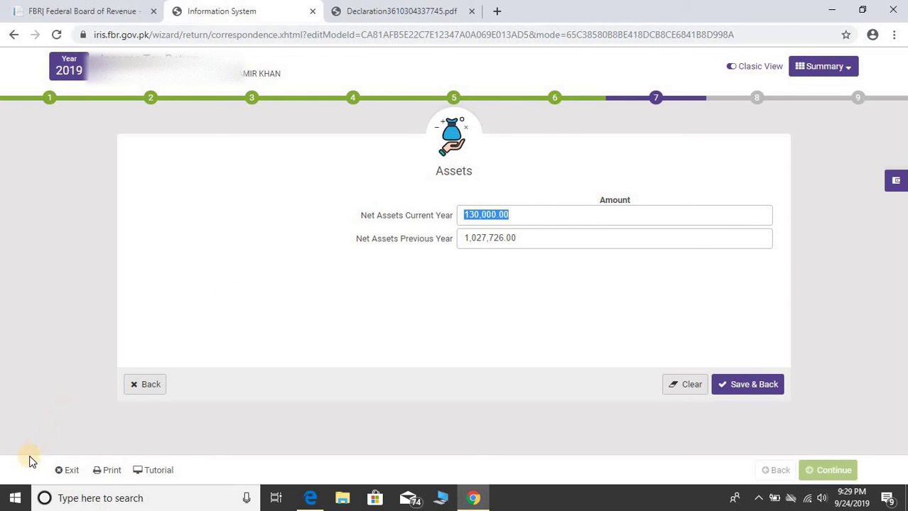
click(15, 498)
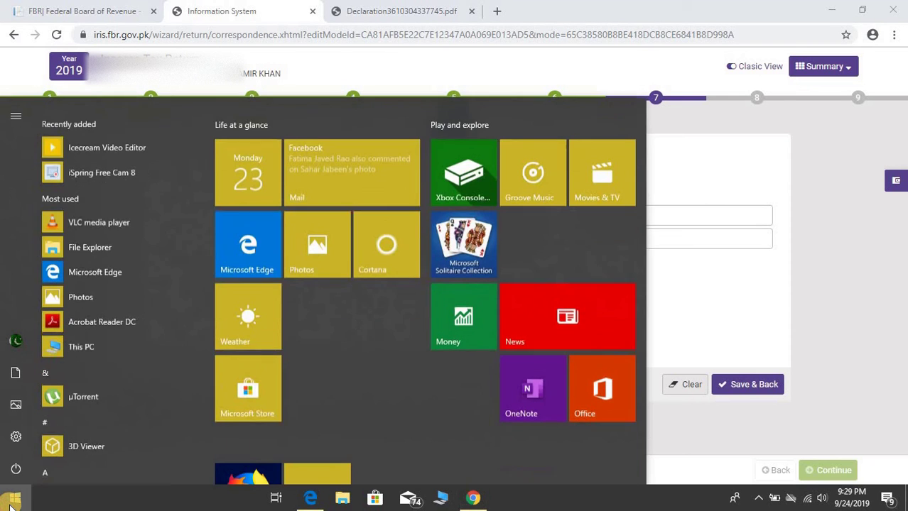
click(79, 498)
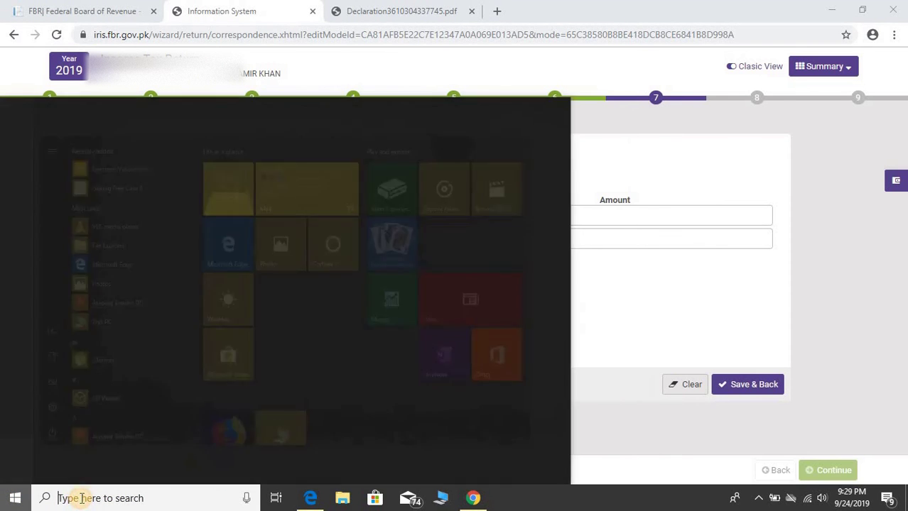
text(calcu)
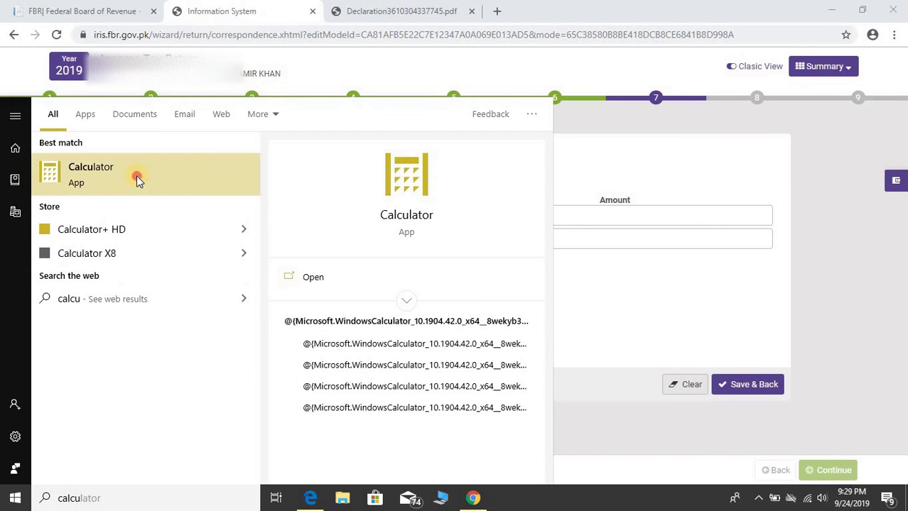
click(138, 179)
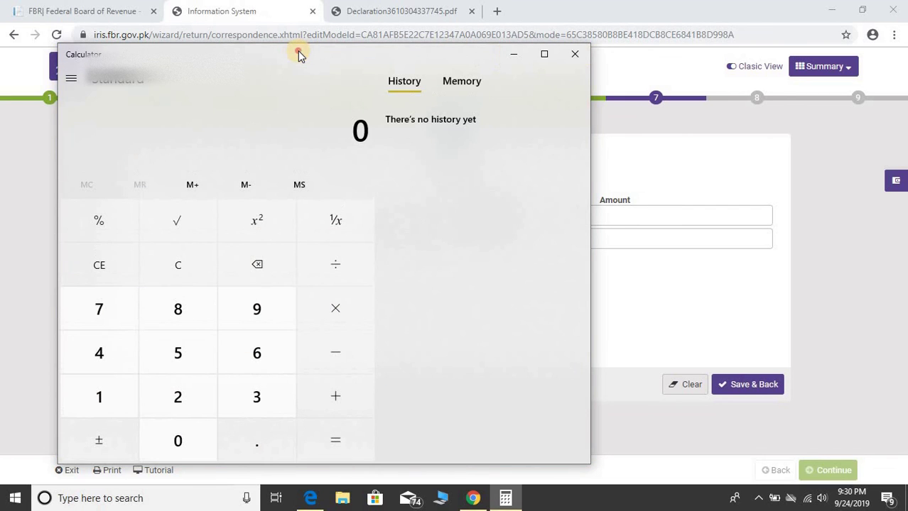
drag(298, 53, 232, 59)
drag(547, 472, 357, 382)
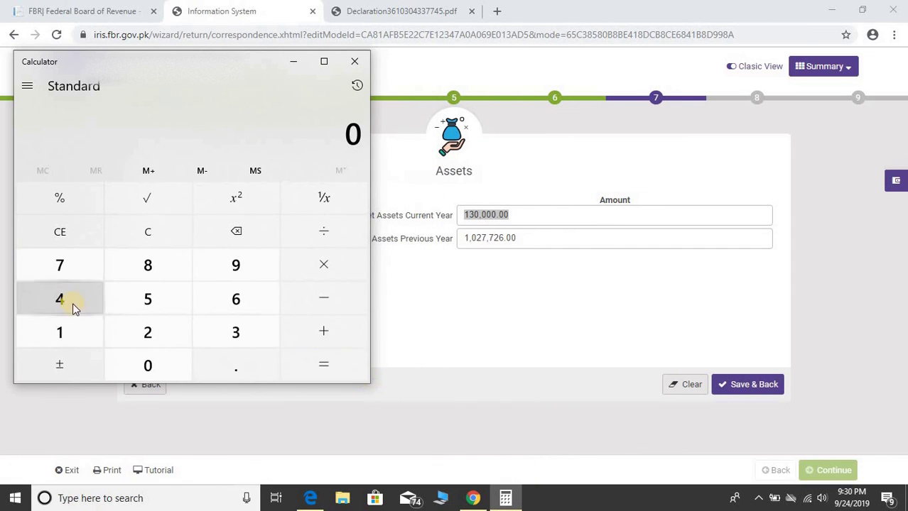
Add 130,000 to the previous year's net assets of 1,027,726 in the calculator
click(85, 320)
text(027)
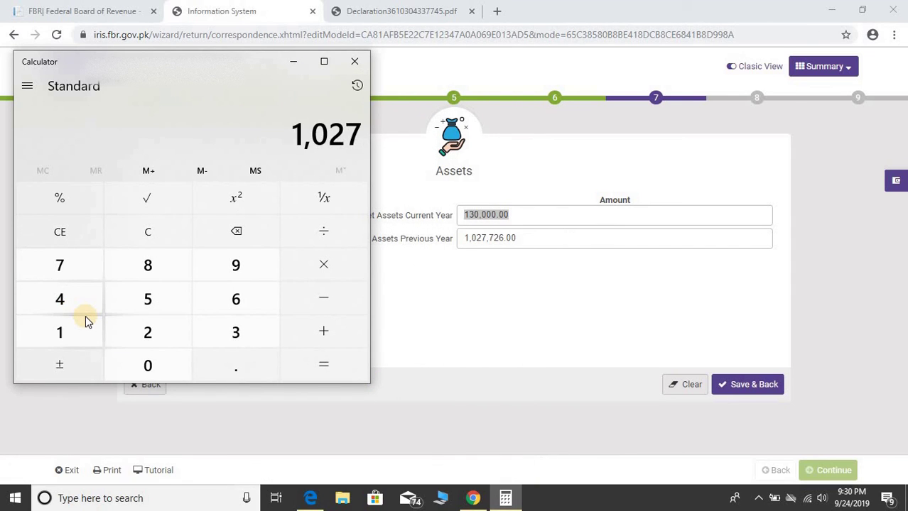
text(,726)
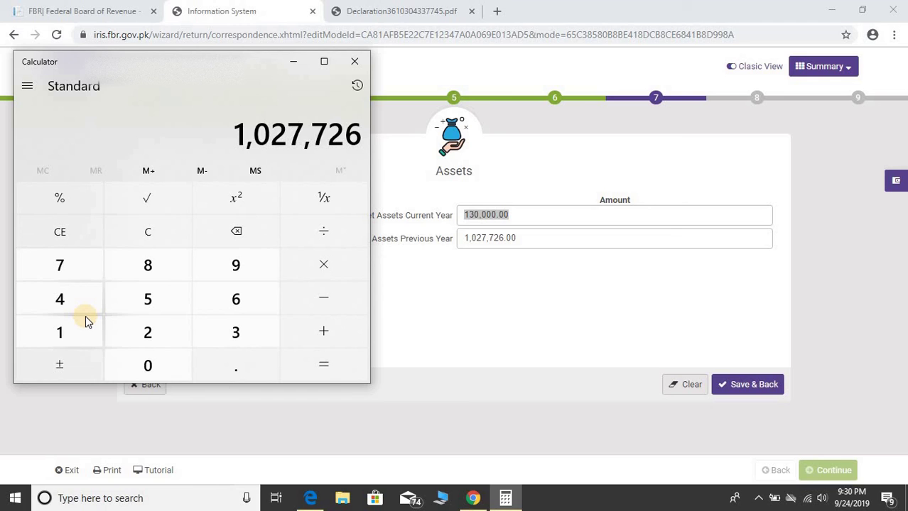
key(plus)
text(1300000)
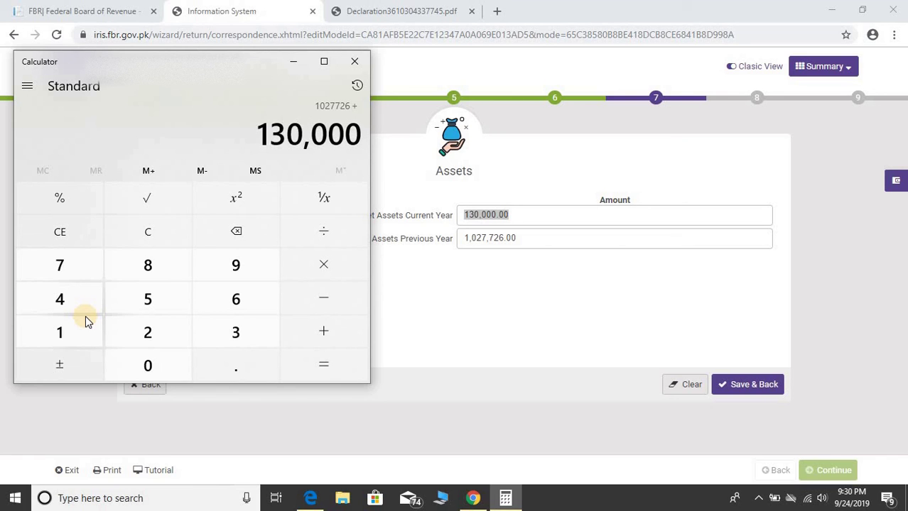
key(Return)
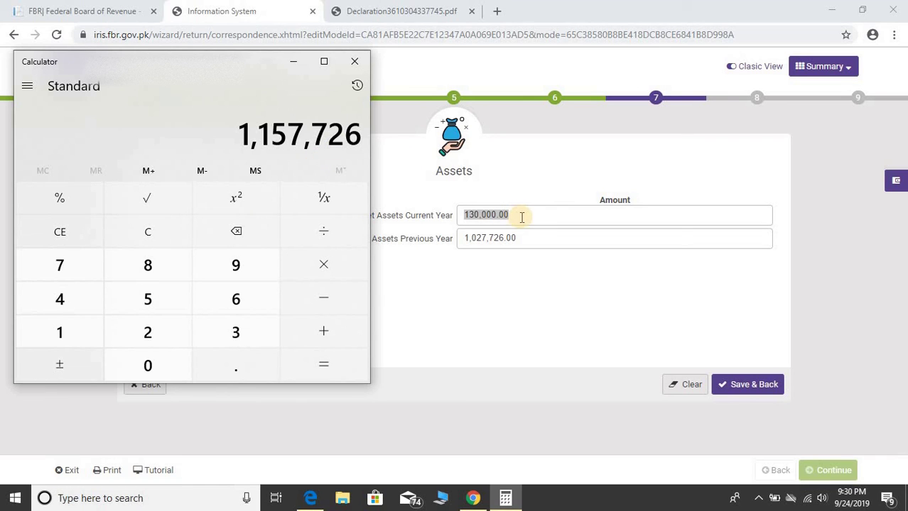
Return to the asset form in the browser, set Net Assets Current Year to 1,157,726 and save it
text(11)
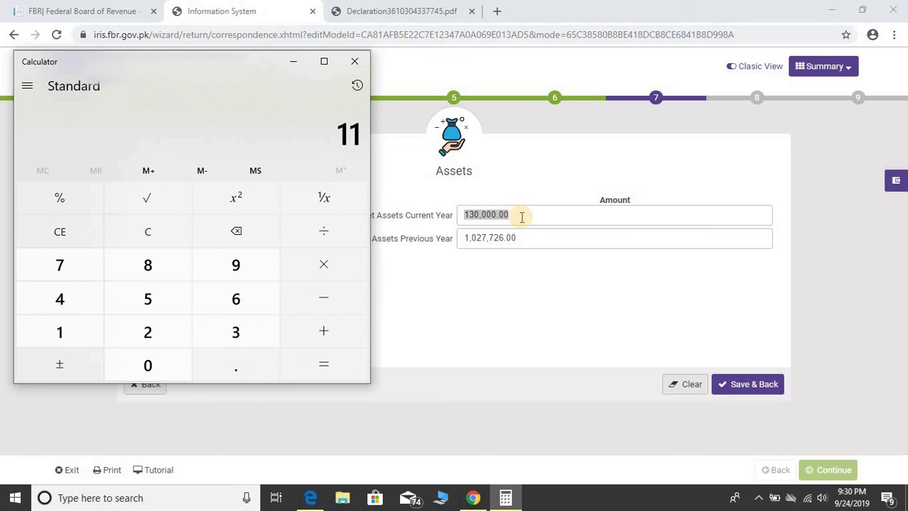
click(521, 217)
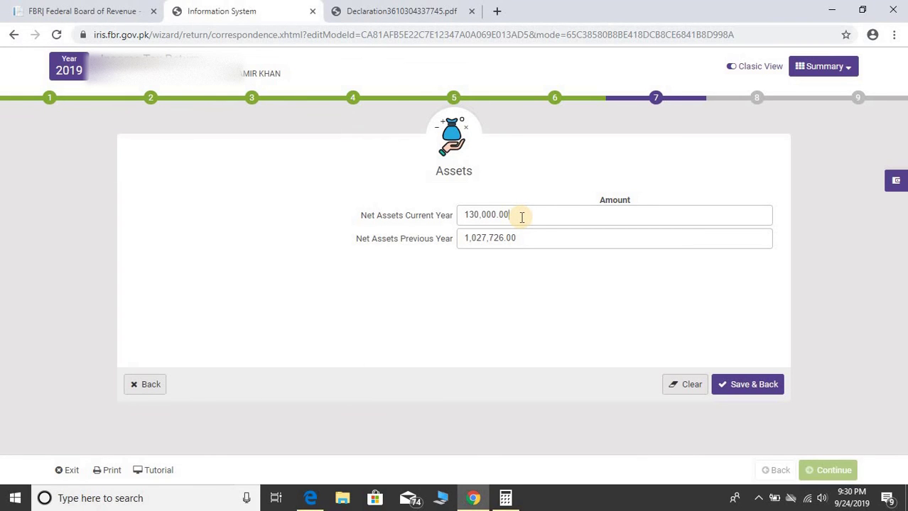
drag(499, 216, 430, 223)
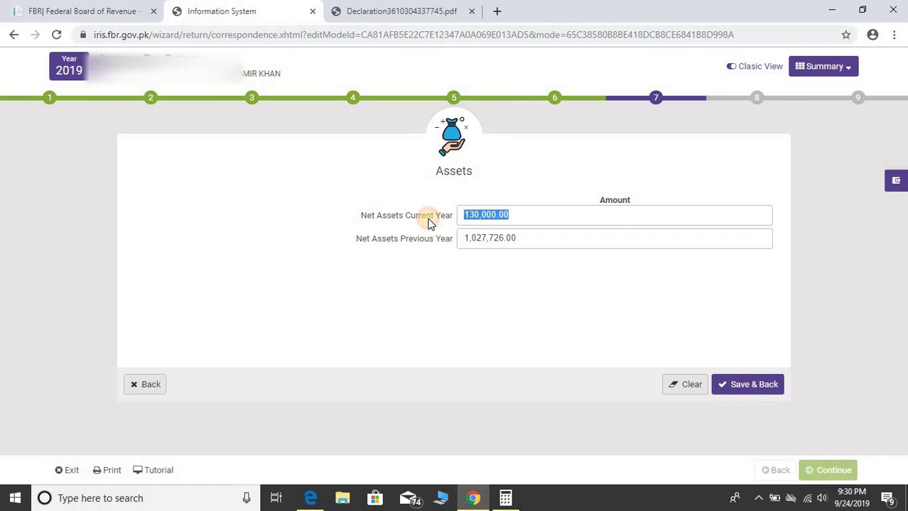
text(1,157)
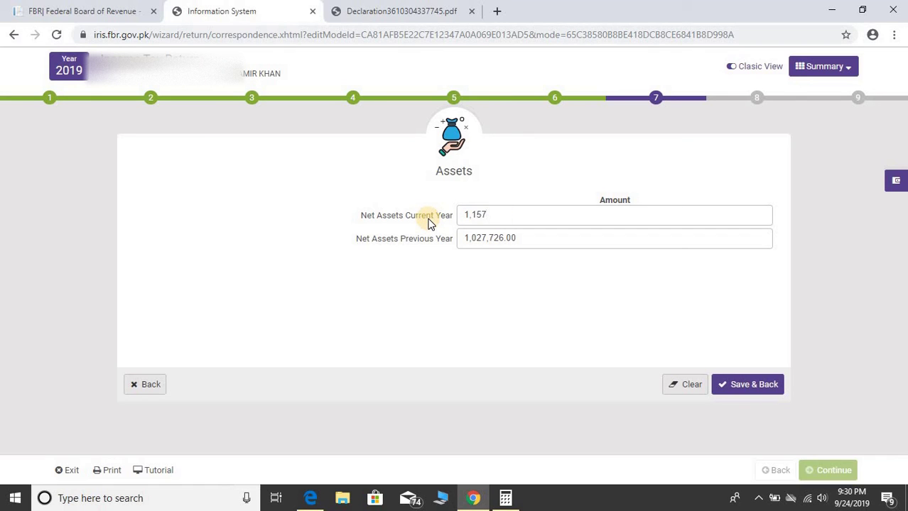
text(,726)
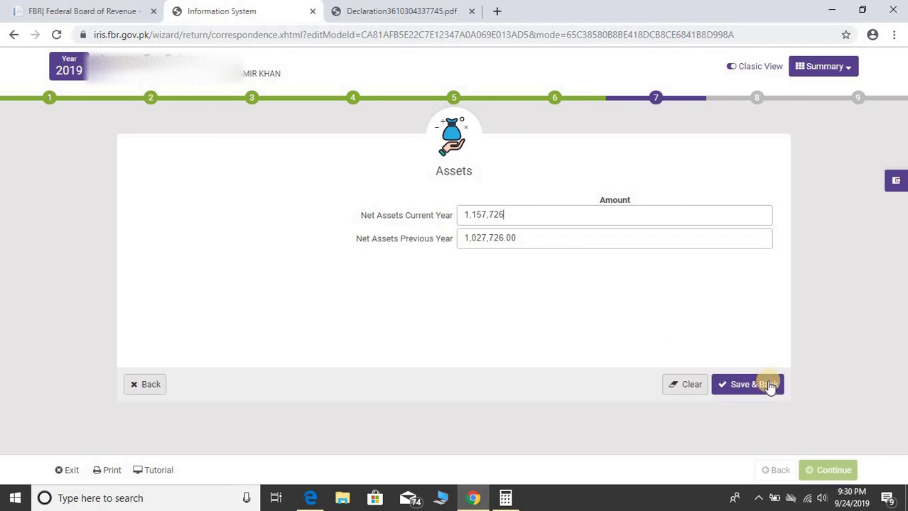
click(769, 387)
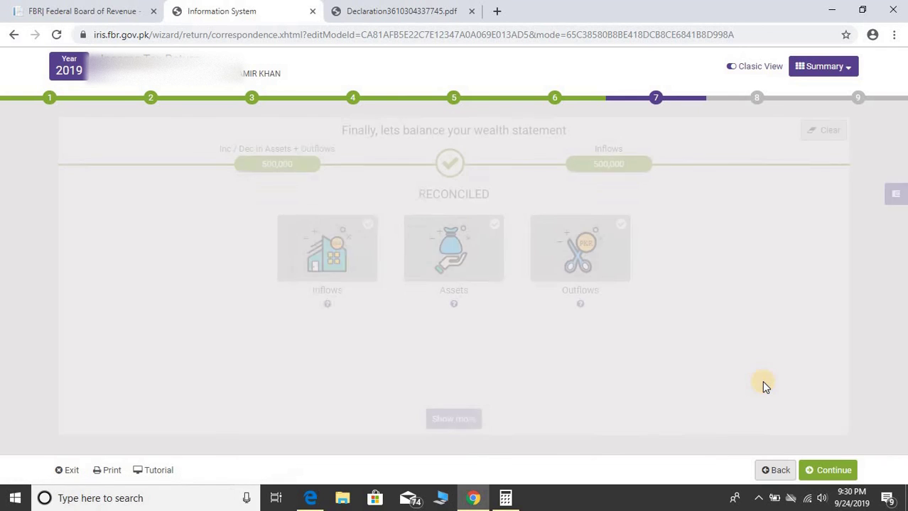